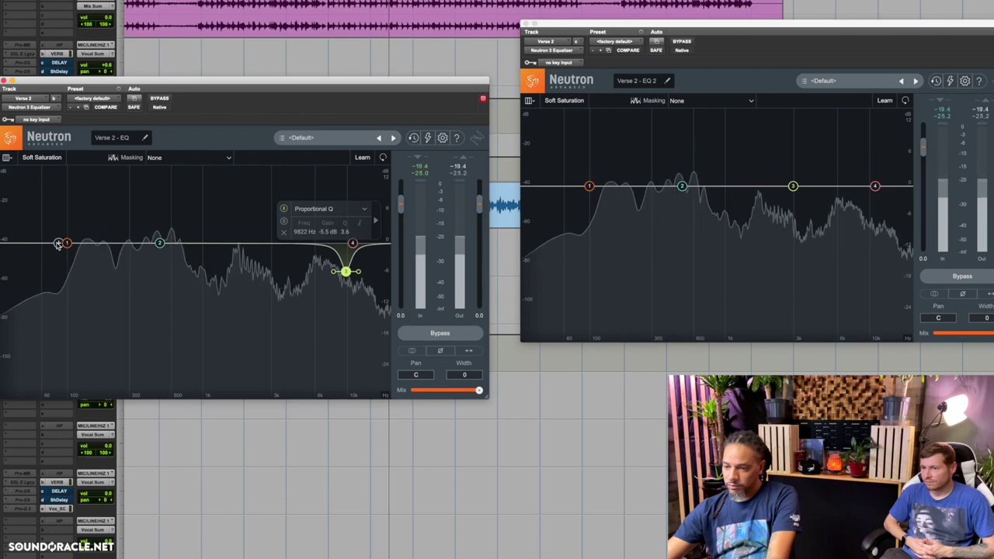
{"action": "left_click", "coordinate": [41, 243]}
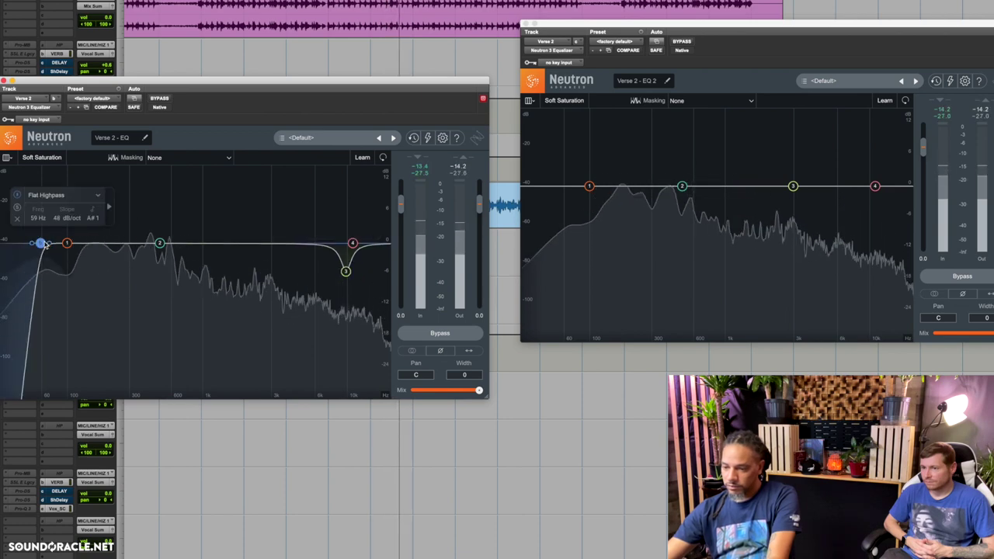
{"action": "mouse_move", "coordinate": [43, 244]}
{"action": "left_mouse_down"}
{"action": "mouse_move", "coordinate": [346, 264]}
{"action": "mouse_move", "coordinate": [107, 258]}
{"action": "mouse_move", "coordinate": [39, 249]}
{"action": "mouse_move", "coordinate": [35, 239]}
{"action": "left_mouse_up"}
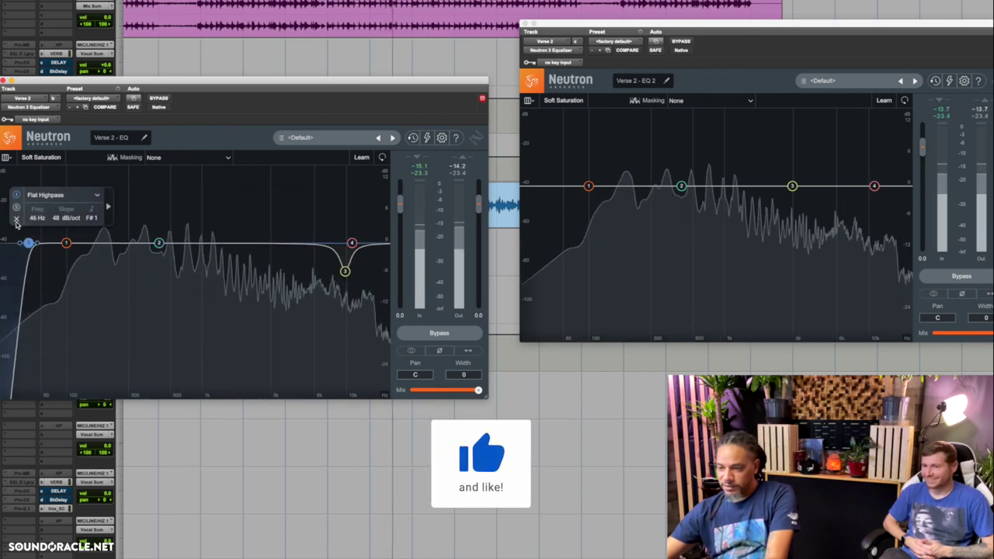
{"action": "double_click", "coordinate": [30, 242]}
Add Proportional Q cuts to Verse 2 - EQ at about 3030 Hz (-15.1 dB, Q 6.7) and 6453 Hz (-7.3 dB, Q 3.6)
{"action": "left_click_drag", "start_coordinate": [231, 246], "coordinate": [273, 176]}
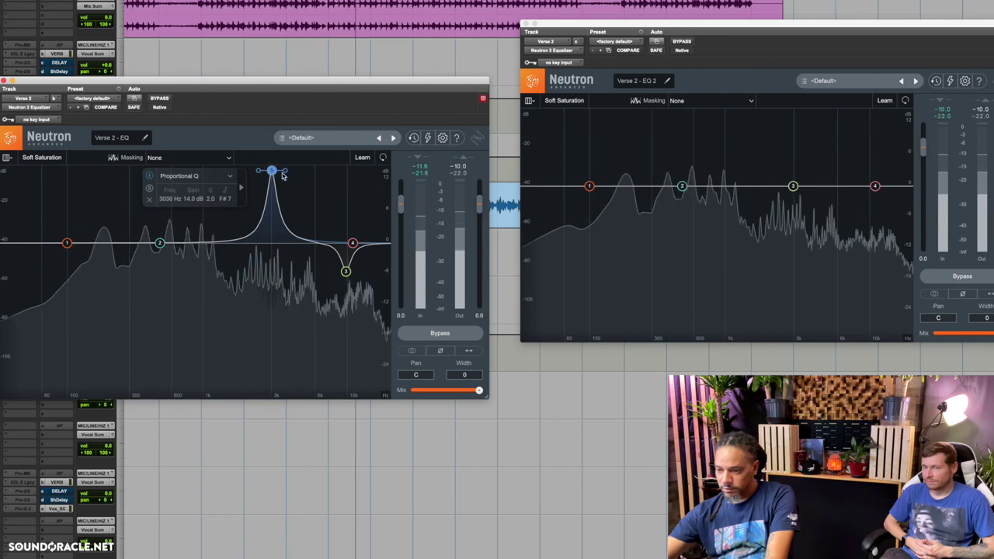
{"action": "left_click_drag", "start_coordinate": [287, 174], "coordinate": [284, 175]}
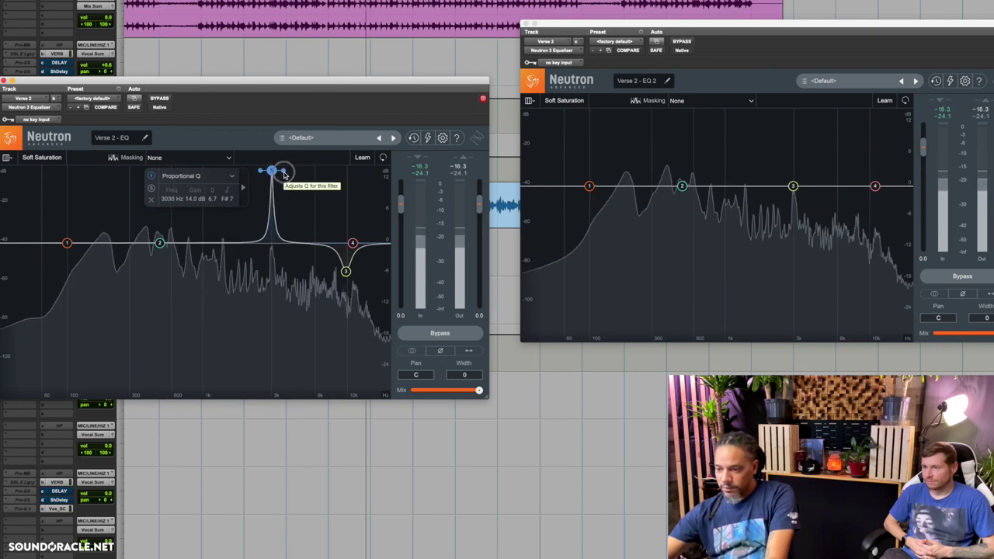
{"action": "left_click_drag", "start_coordinate": [273, 174], "coordinate": [274, 327]}
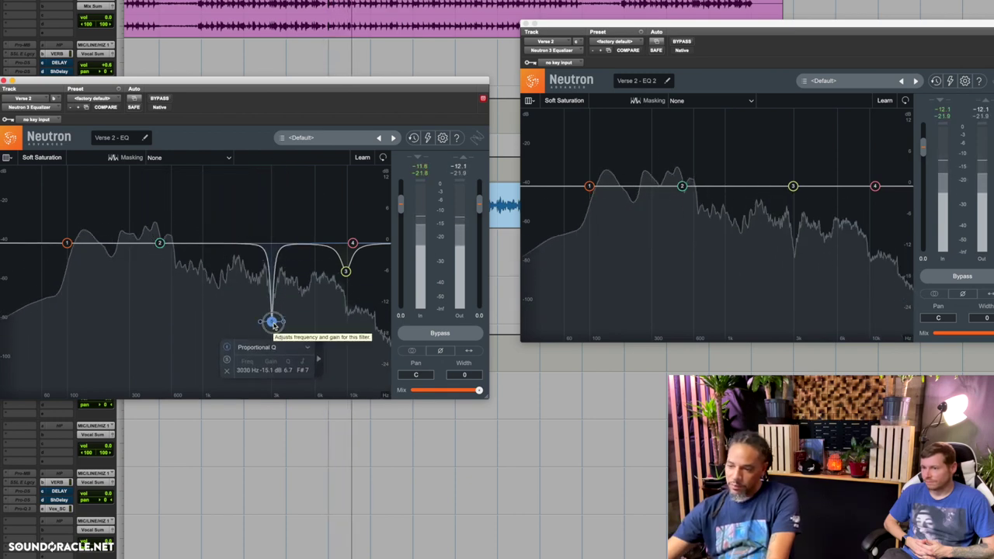
{"action": "left_click_drag", "start_coordinate": [214, 245], "coordinate": [321, 174]}
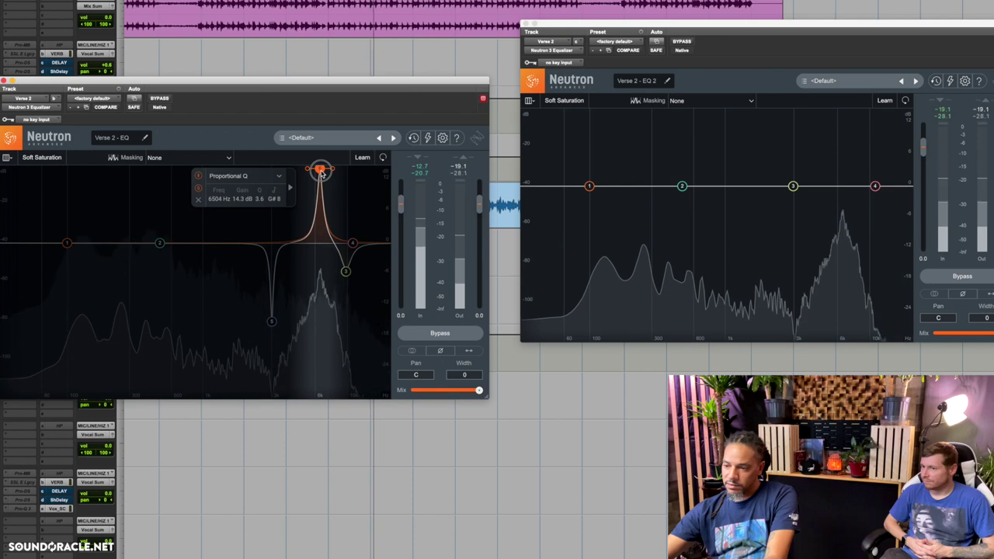
{"action": "left_click_drag", "start_coordinate": [320, 171], "coordinate": [320, 283]}
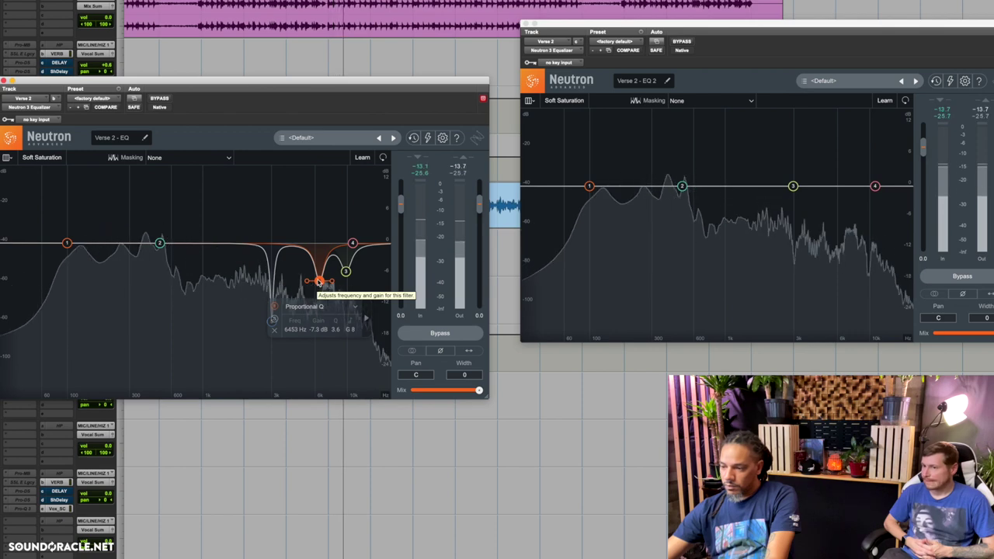
Add a shallow cut just above 10 kHz in Verse 2 - EQ and compare the sound with the EQ bypassed
{"action": "left_click_drag", "start_coordinate": [208, 244], "coordinate": [365, 254]}
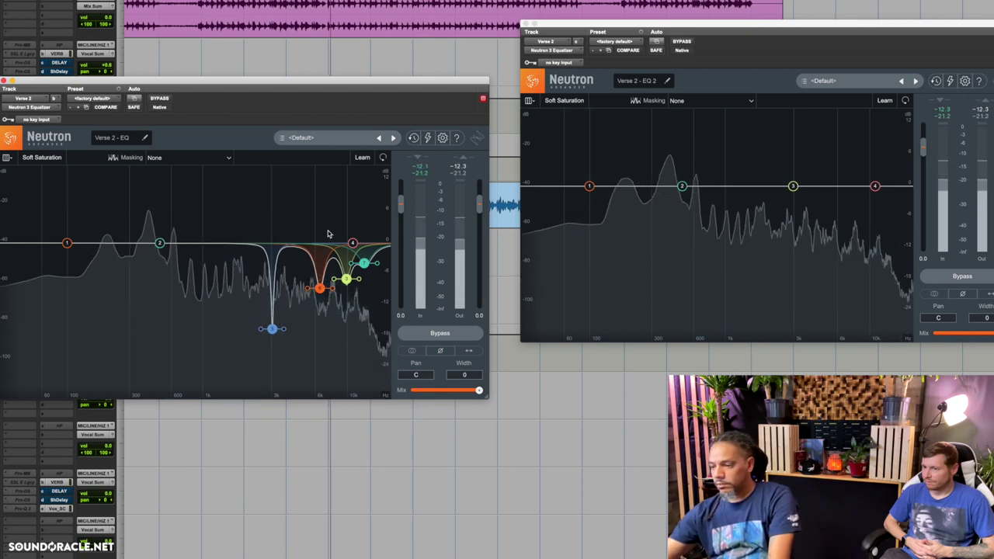
{"action": "left_click", "coordinate": [158, 100]}
{"action": "left_click", "coordinate": [158, 99]}
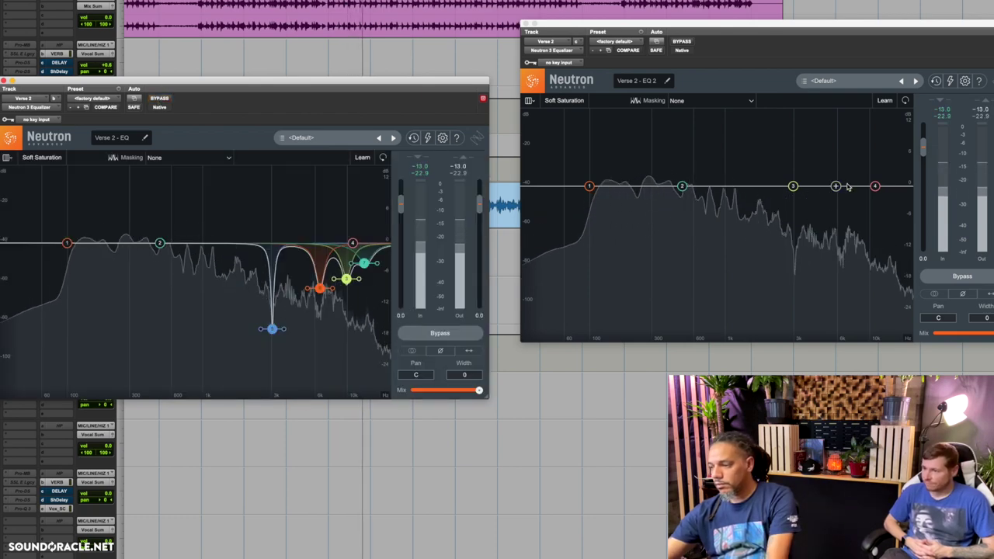
In Verse 2 - EQ 2, raise the Analog High Shelf to about 1.8 dB at 5547 Hz and set band 2 to 173 Hz with 0 dB gain
{"action": "left_click_drag", "start_coordinate": [874, 187], "coordinate": [832, 178]}
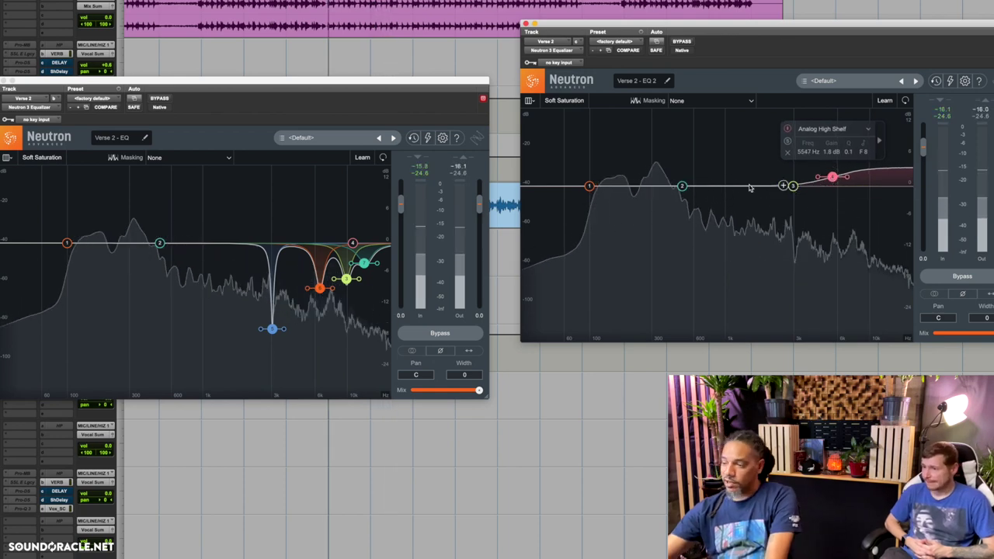
{"action": "left_click_drag", "start_coordinate": [685, 187], "coordinate": [621, 130]}
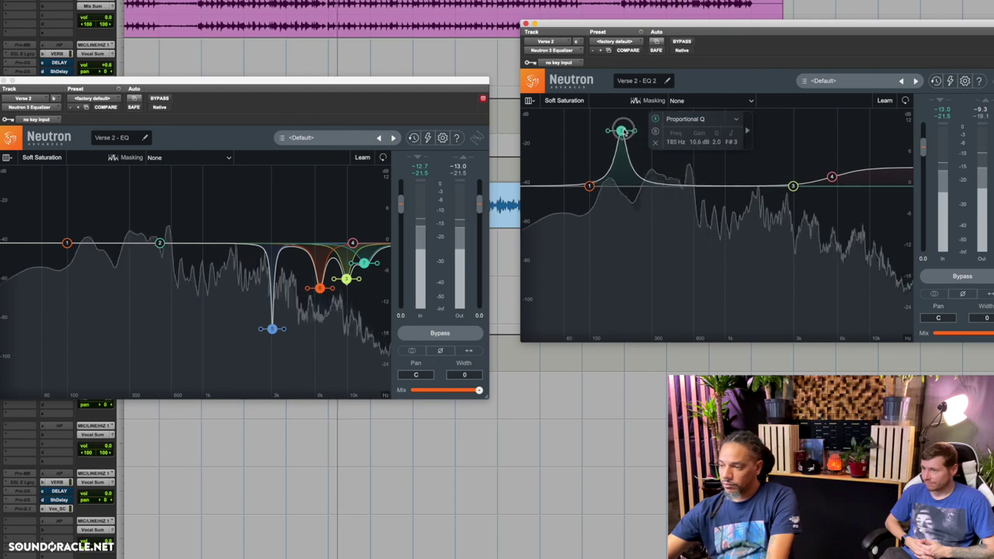
{"action": "double_click", "coordinate": [619, 126]}
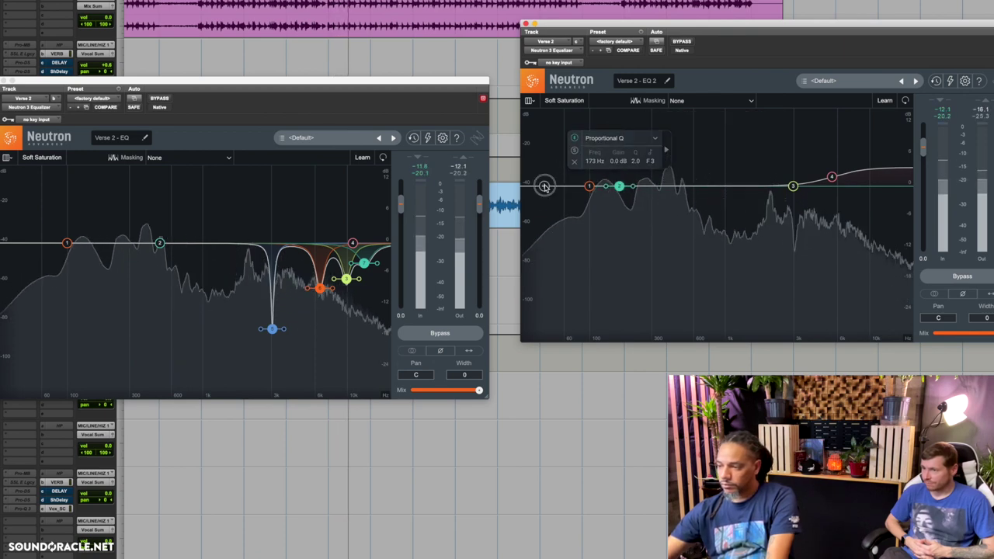
Add a 24 dB/oct high-pass at about 56 Hz in Verse 2 - EQ 2, slightly boost band 2, and cut about 1.8 dB at 114 Hz
{"action": "left_click", "coordinate": [544, 186]}
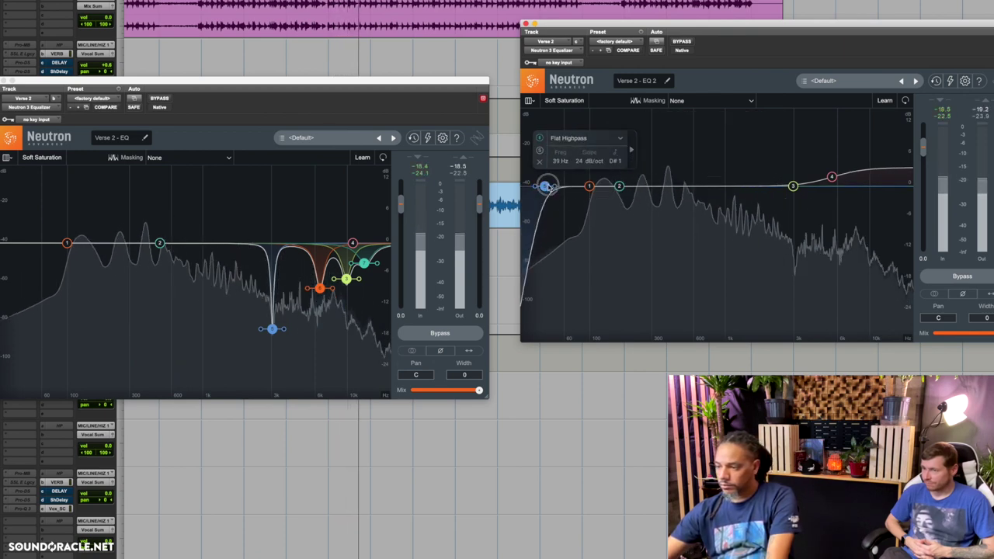
{"action": "left_click_drag", "start_coordinate": [547, 188], "coordinate": [569, 189]}
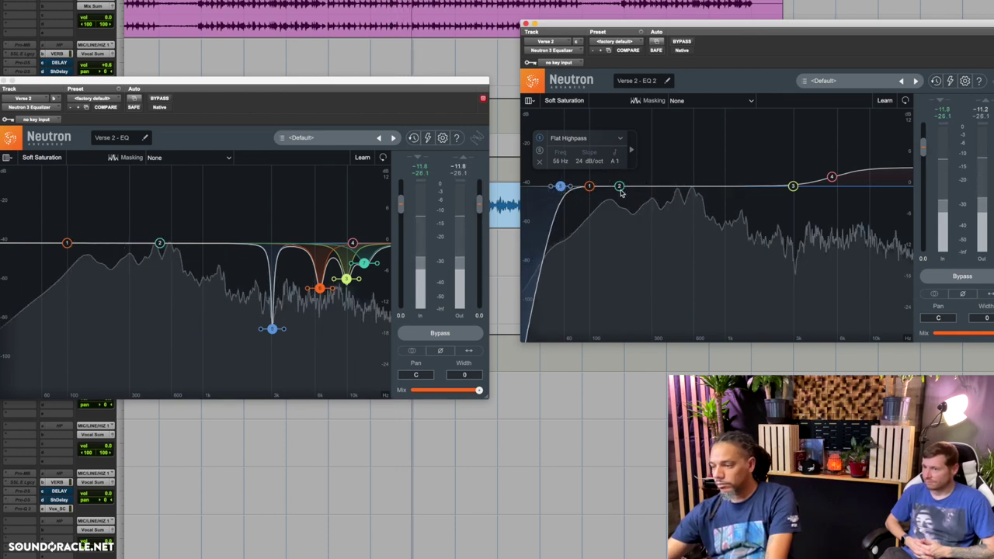
{"action": "left_click_drag", "start_coordinate": [620, 188], "coordinate": [592, 201]}
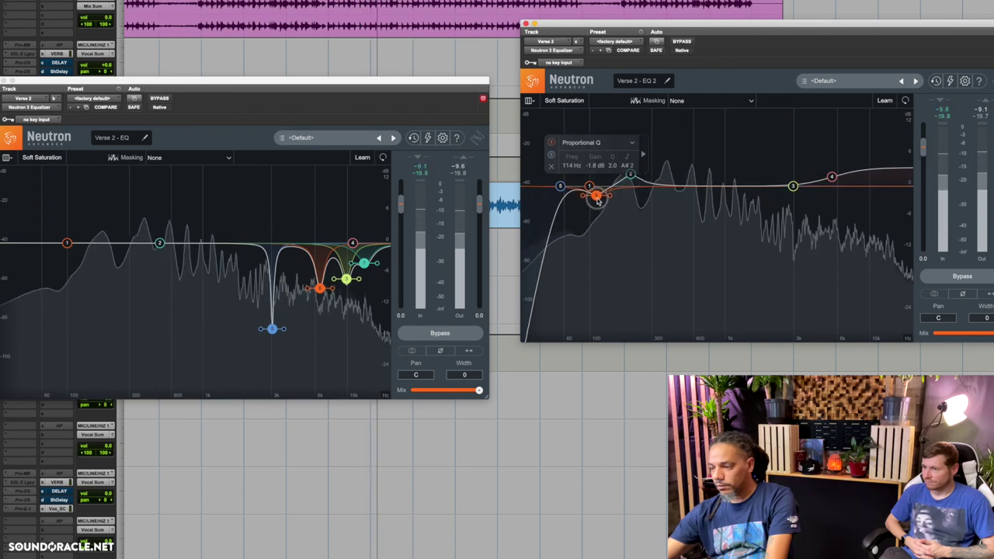
Shape the mids in Verse 2 - EQ 2 with about -1.4 dB at 1569 Hz, +1.5 dB at 2233 Hz and -1.1 dB at 476 Hz
{"action": "left_click_drag", "start_coordinate": [673, 191], "coordinate": [736, 198]}
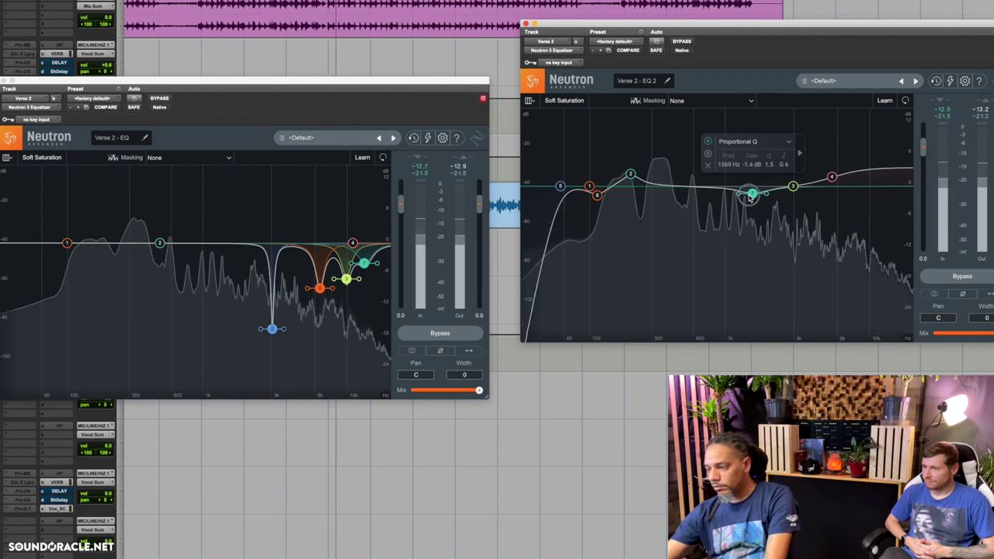
{"action": "left_click_drag", "start_coordinate": [706, 191], "coordinate": [777, 181]}
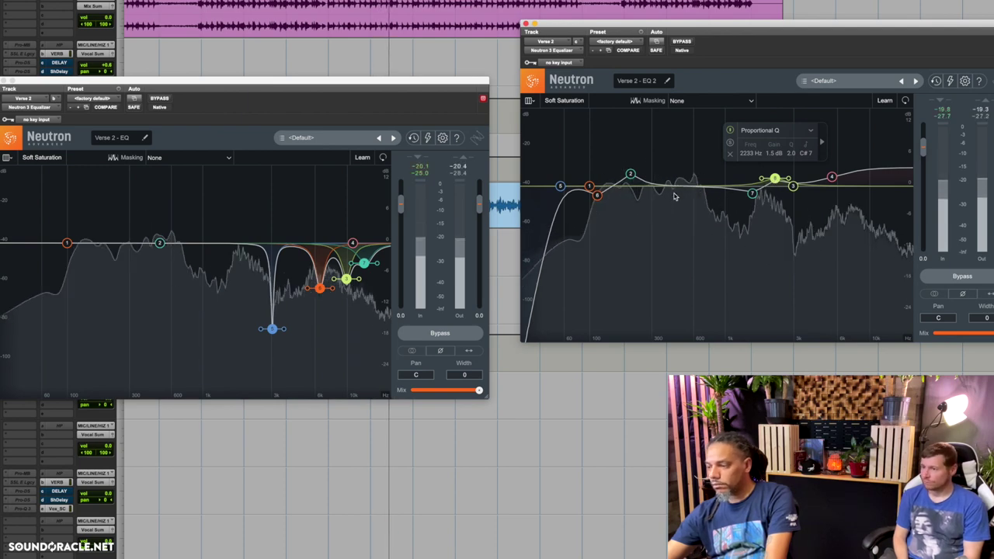
{"action": "left_click_drag", "start_coordinate": [689, 192], "coordinate": [685, 199]}
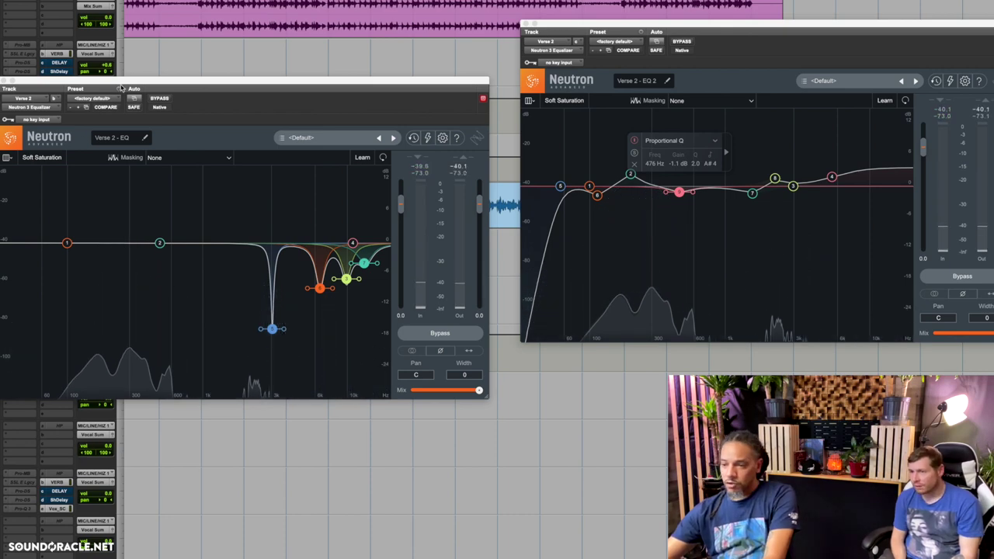
Play the vocal and compare its sound with both equalizers bypassed and active
{"action": "left_click_drag", "start_coordinate": [124, 81], "coordinate": [340, 168]}
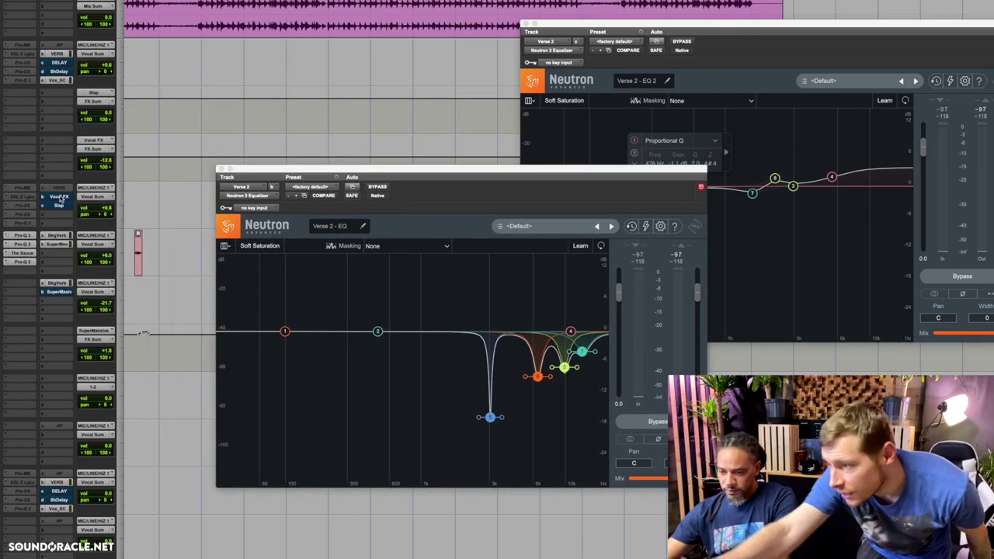
{"action": "key", "text": "space"}
{"action": "key", "text": "space"}
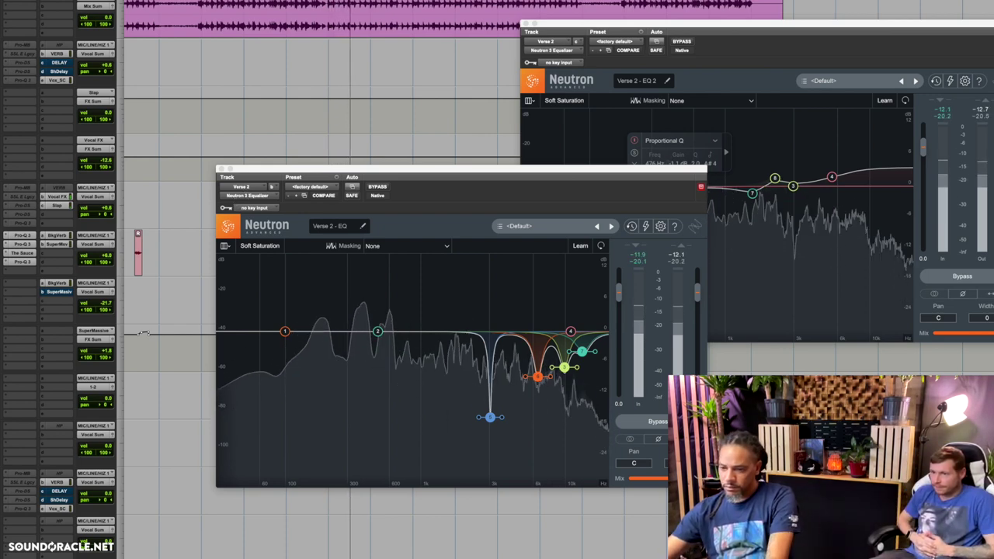
{"action": "key", "text": "shift+a"}
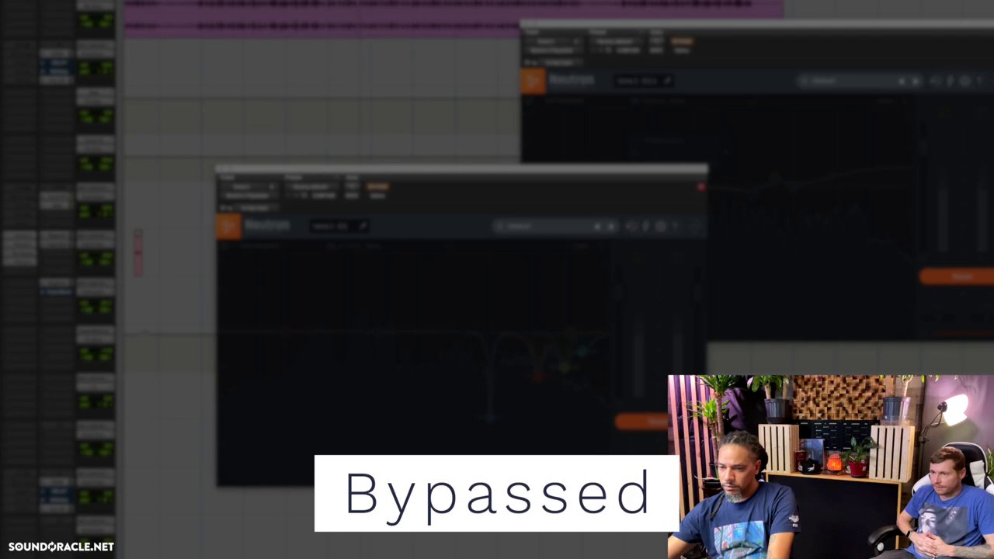
{"action": "key", "text": "shift+a"}
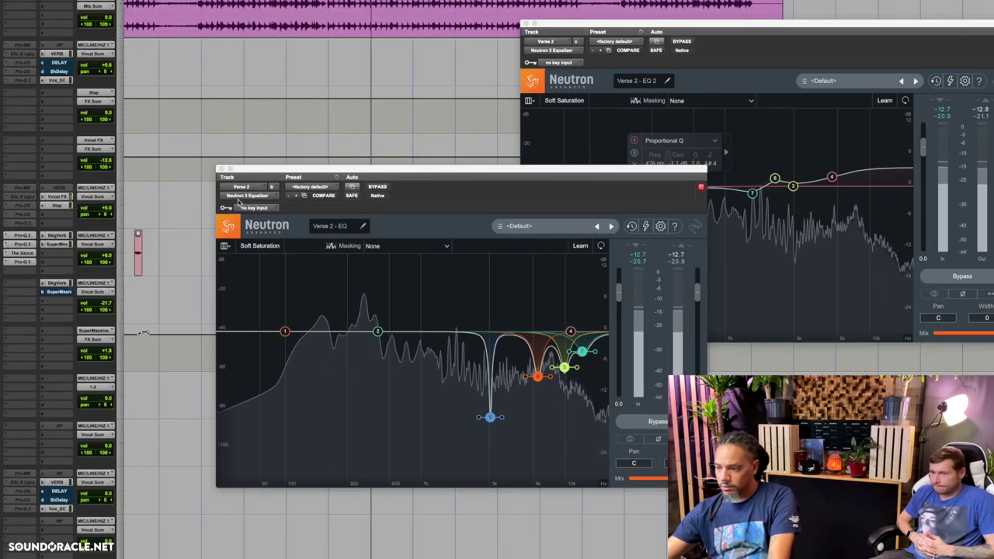
Move the Verse 2 - EQ window clear of Verse 2 - EQ 2 and add a boost of about 1.8 dB at 834 Hz in EQ 2
{"action": "left_click_drag", "start_coordinate": [535, 167], "coordinate": [379, 187]}
{"action": "left_click", "coordinate": [676, 188]}
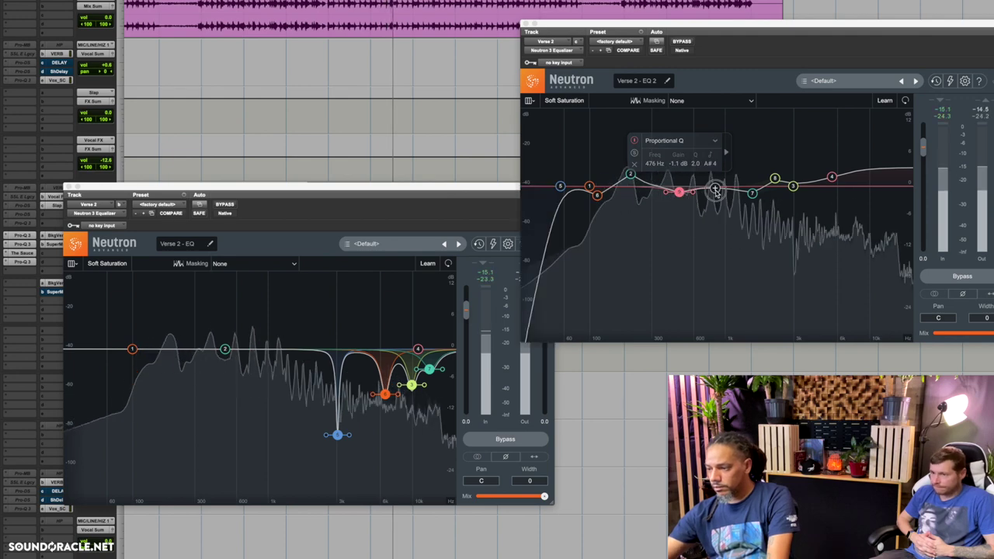
{"action": "mouse_move", "coordinate": [716, 190]}
{"action": "left_mouse_down"}
{"action": "mouse_move", "coordinate": [748, 155]}
{"action": "mouse_move", "coordinate": [812, 160]}
{"action": "mouse_move", "coordinate": [673, 111]}
{"action": "mouse_move", "coordinate": [661, 118]}
{"action": "mouse_move", "coordinate": [701, 116]}
{"action": "mouse_move", "coordinate": [714, 178]}
{"action": "left_mouse_up"}
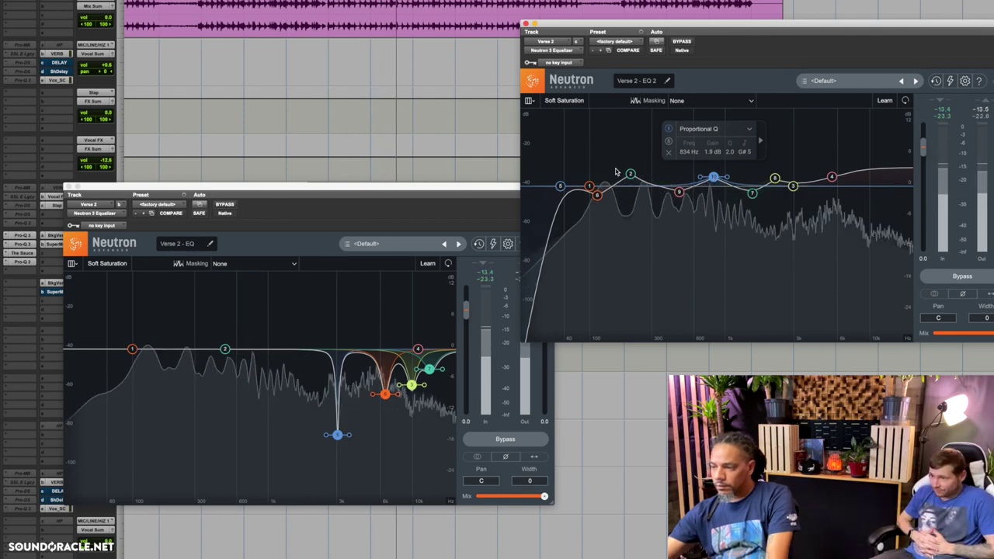
Reset the Verse 2 - EQ 3 equalizer to the factory default preset and resume playback
{"action": "key", "text": "space"}
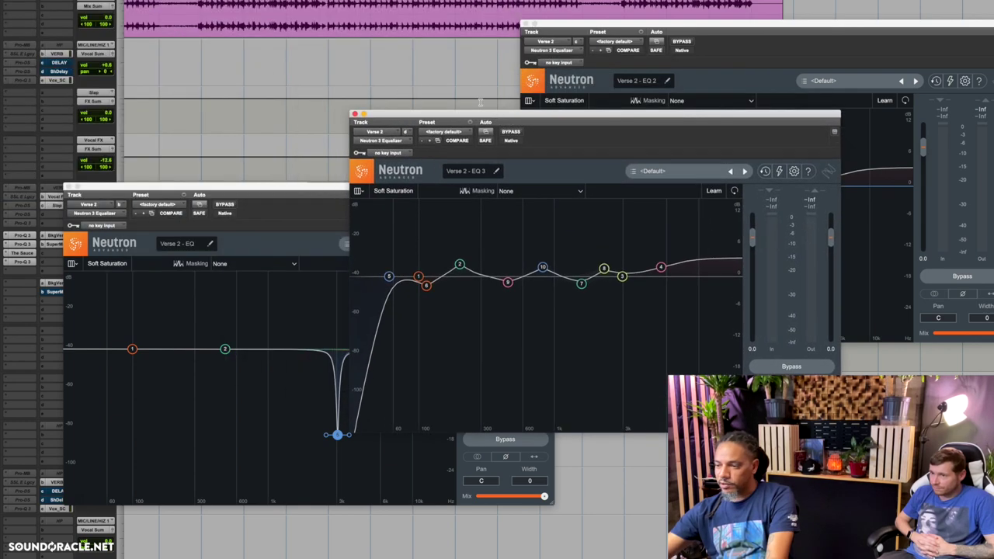
{"action": "left_click", "coordinate": [467, 138]}
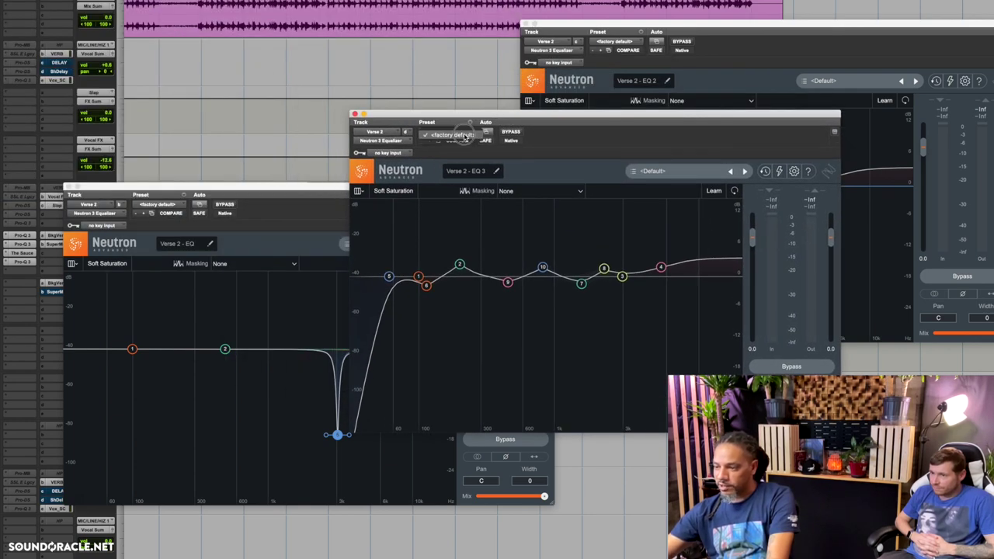
{"action": "left_click", "coordinate": [467, 136]}
{"action": "key", "text": "space"}
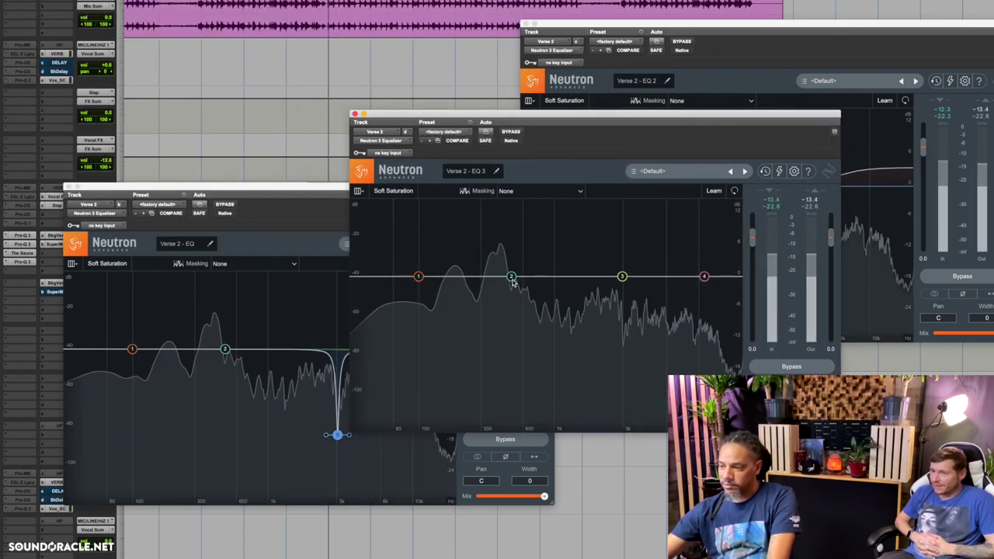
Set band 2 of Verse 2 - EQ 3 to a boost of about 1.6 dB at 5439 Hz and move its window off Verse 2 - EQ
{"action": "left_click", "coordinate": [512, 278]}
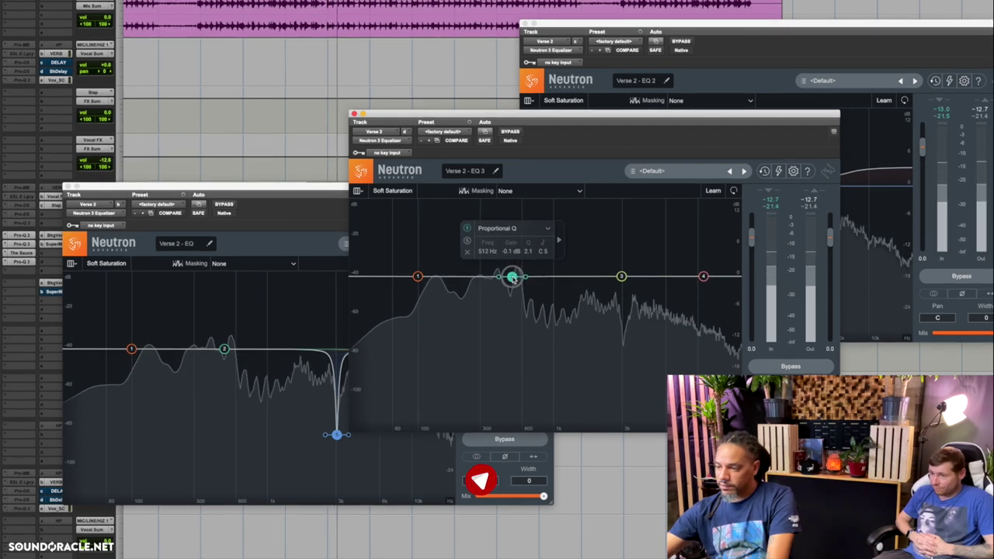
{"action": "left_click_drag", "start_coordinate": [512, 278], "coordinate": [659, 270]}
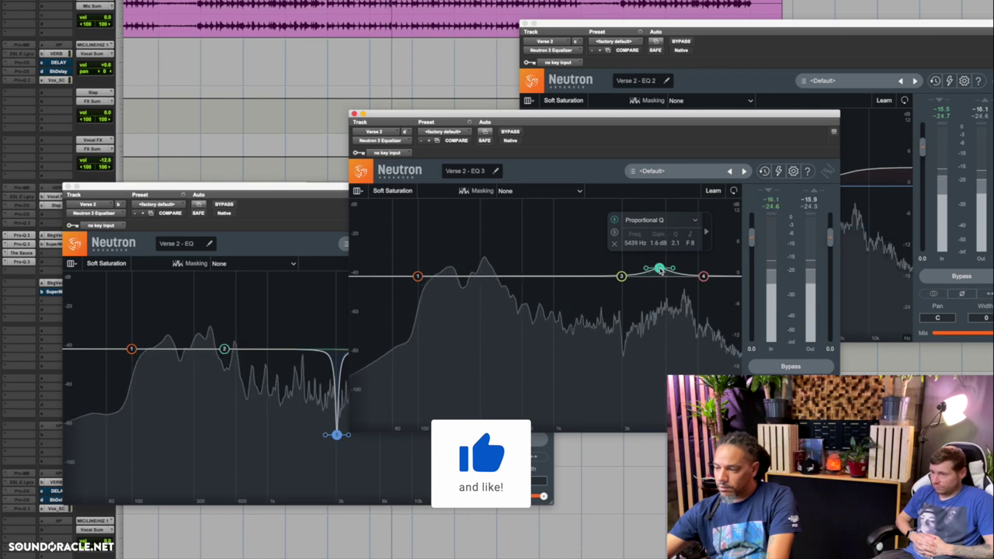
{"action": "left_click_drag", "start_coordinate": [531, 112], "coordinate": [646, 53]}
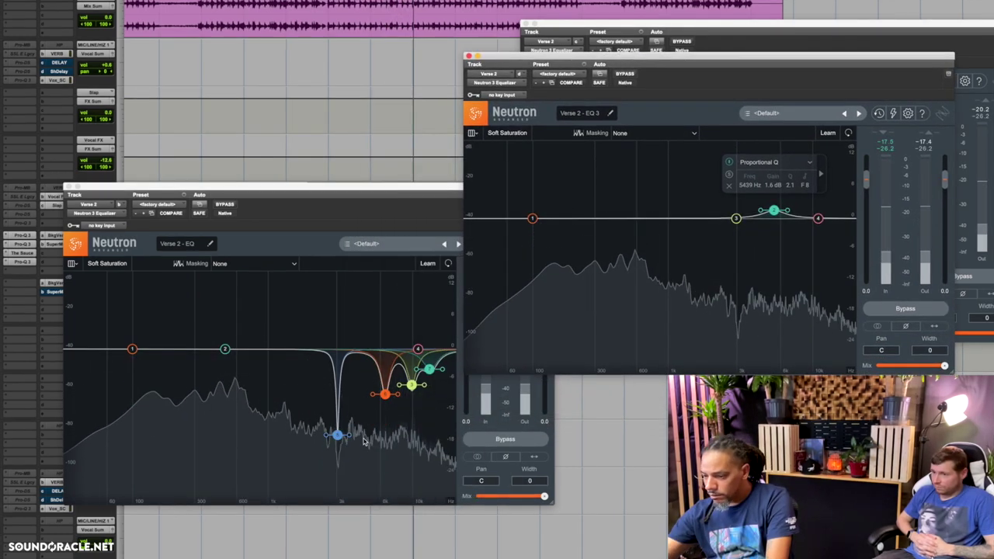
Make band 6 of Verse 2 - EQ dynamic with a threshold of about -53.8, and deepen its cut to about -13.8 dB at 6555 Hz
{"action": "left_click", "coordinate": [386, 395]}
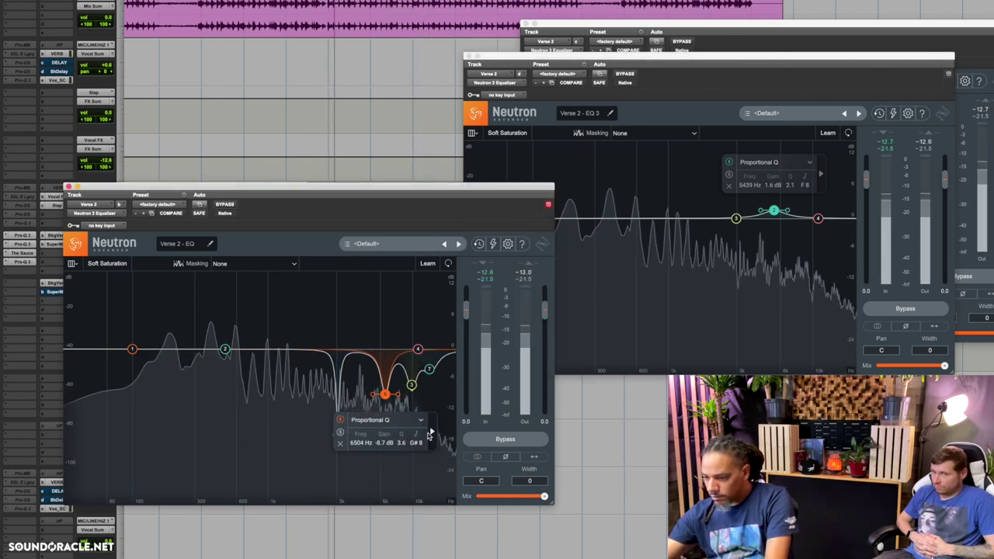
{"action": "left_click", "coordinate": [432, 432]}
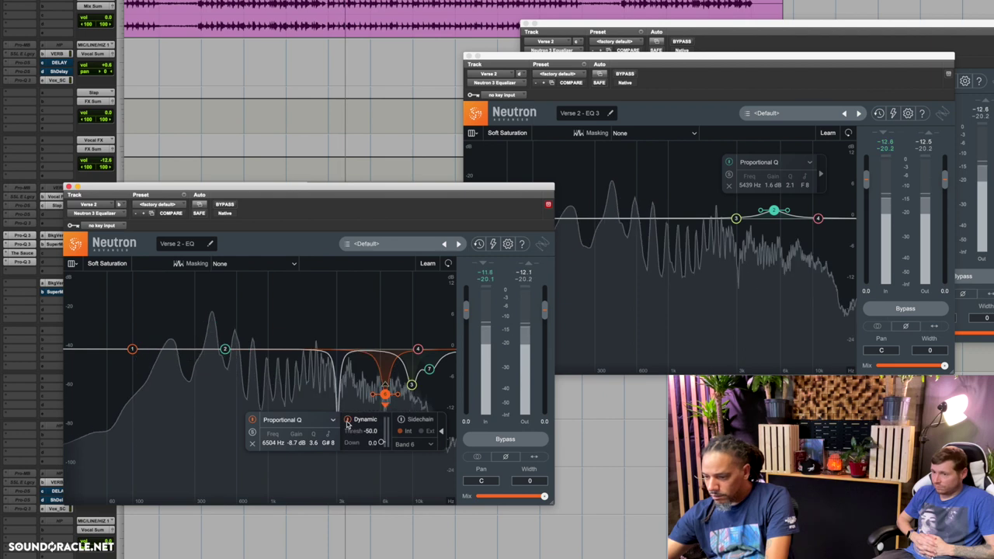
{"action": "left_click_drag", "start_coordinate": [381, 442], "coordinate": [380, 443]}
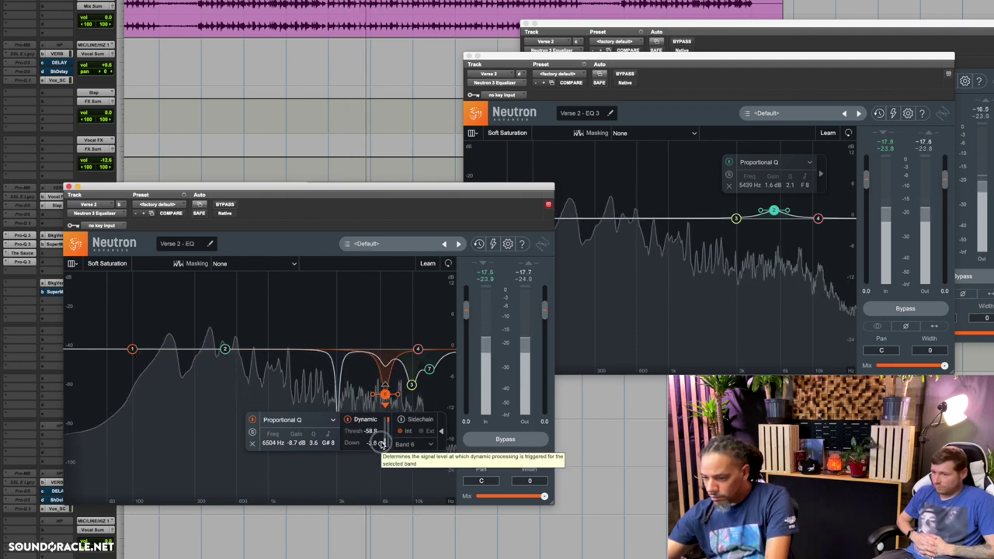
{"action": "left_click_drag", "start_coordinate": [380, 444], "coordinate": [381, 440]}
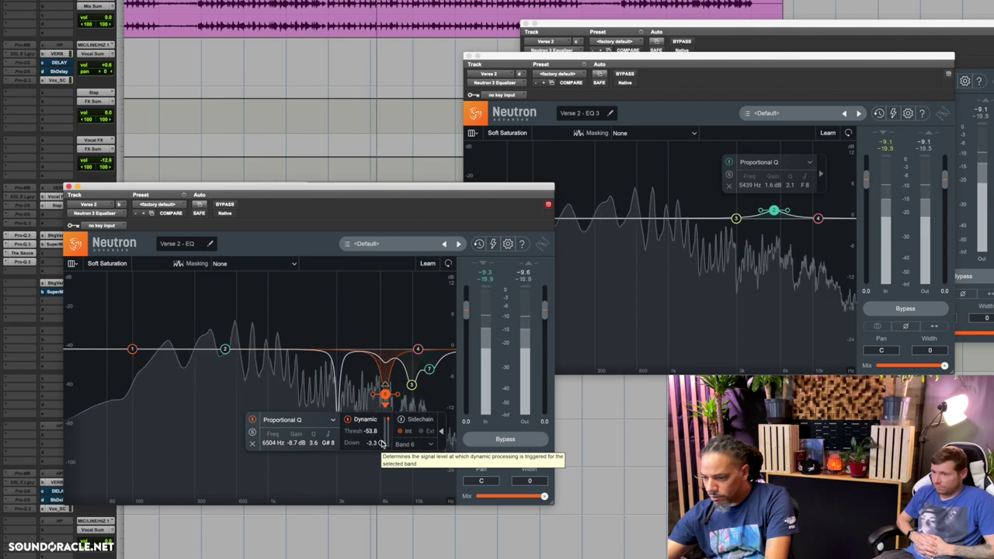
{"action": "left_click_drag", "start_coordinate": [385, 396], "coordinate": [385, 423]}
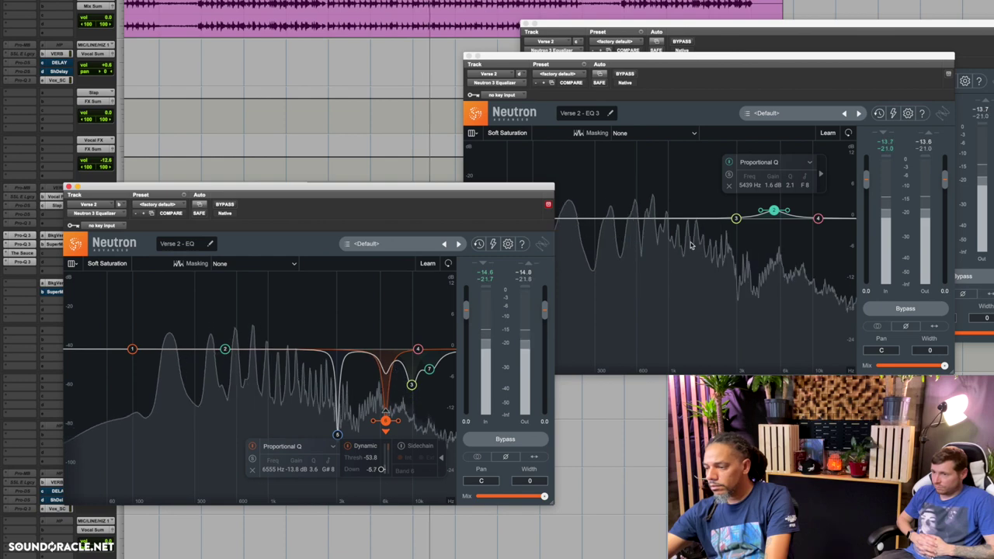
In Verse 2 - EQ 3, add boosts of about 2.9 dB at 12894 Hz and 3 dB at 333 Hz, plus a 0.8 dB cut near 162 Hz
{"action": "left_click", "coordinate": [670, 218]}
{"action": "left_click_drag", "start_coordinate": [671, 218], "coordinate": [829, 206]}
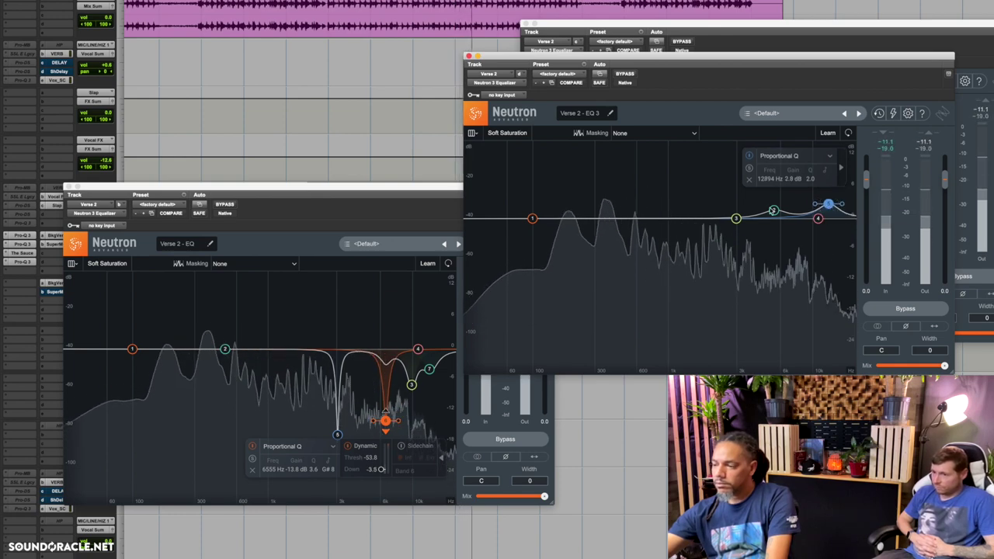
{"action": "left_click", "coordinate": [637, 218]}
{"action": "left_click_drag", "start_coordinate": [637, 218], "coordinate": [602, 206]}
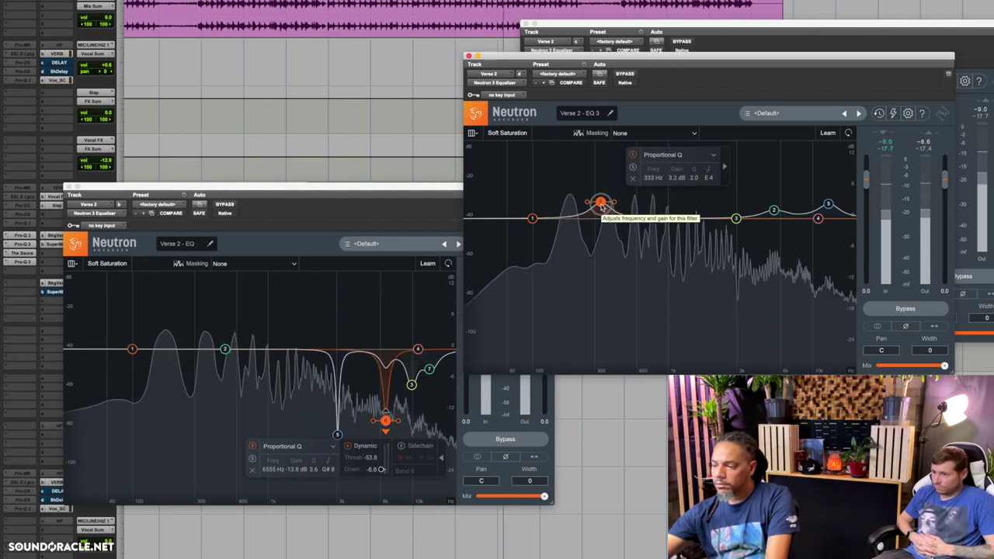
{"action": "left_click_drag", "start_coordinate": [602, 208], "coordinate": [561, 226]}
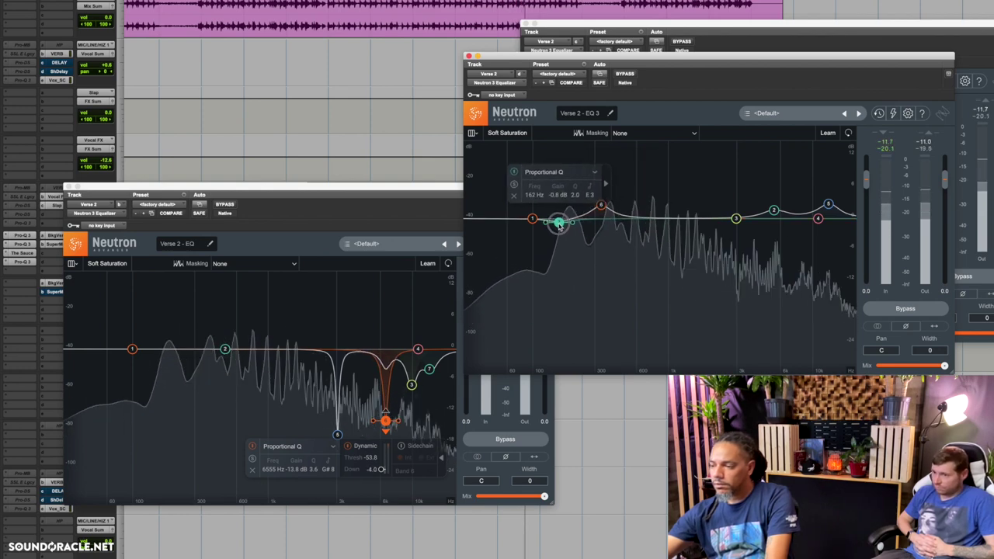